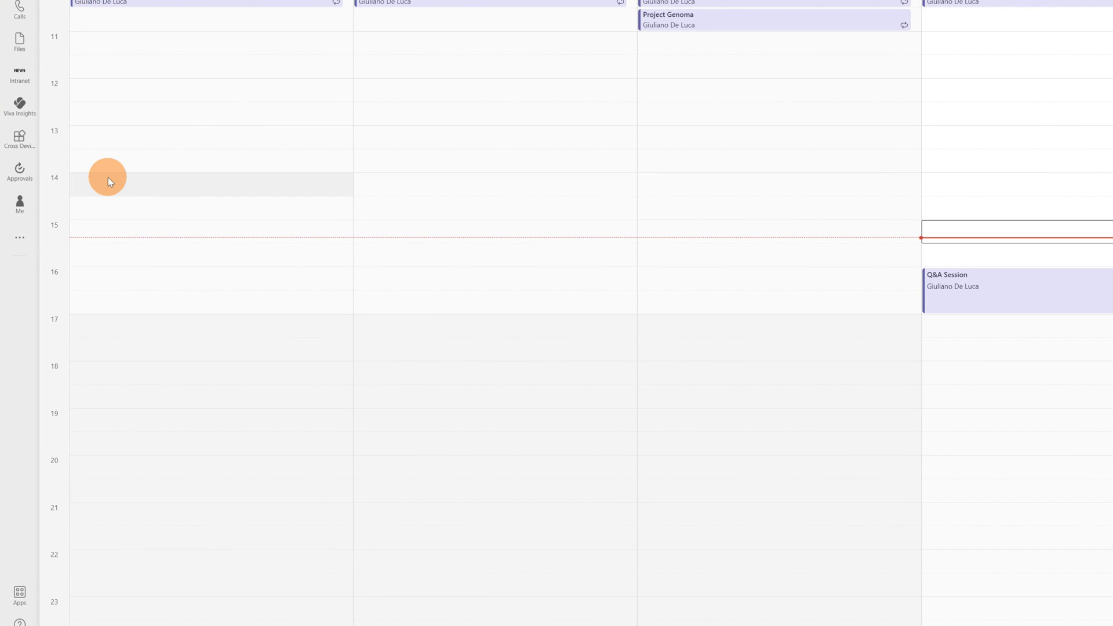
# Search the app finder for 'Q&A' and review the Q&A app's details and meeting option
pyautogui.click(21, 239)
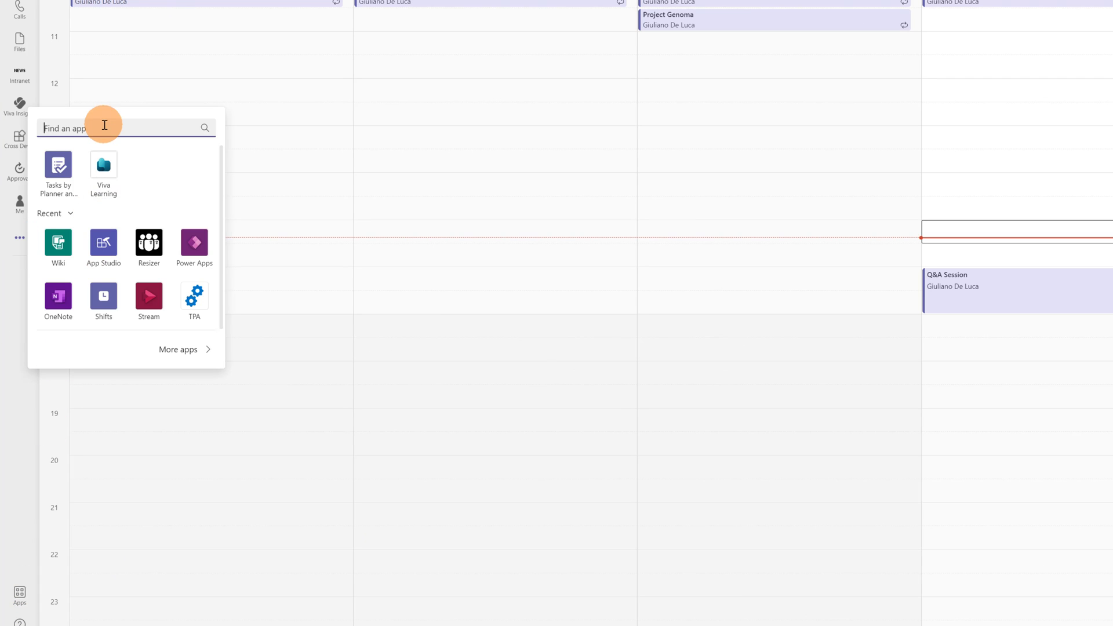
pyautogui.write('q&A')
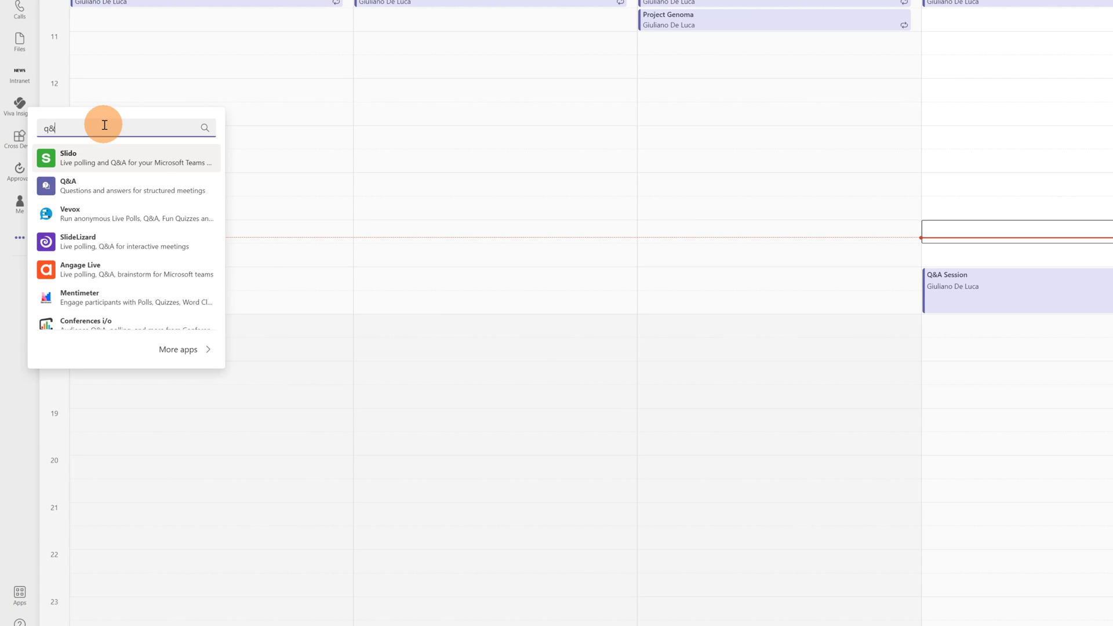
pyautogui.click(89, 177)
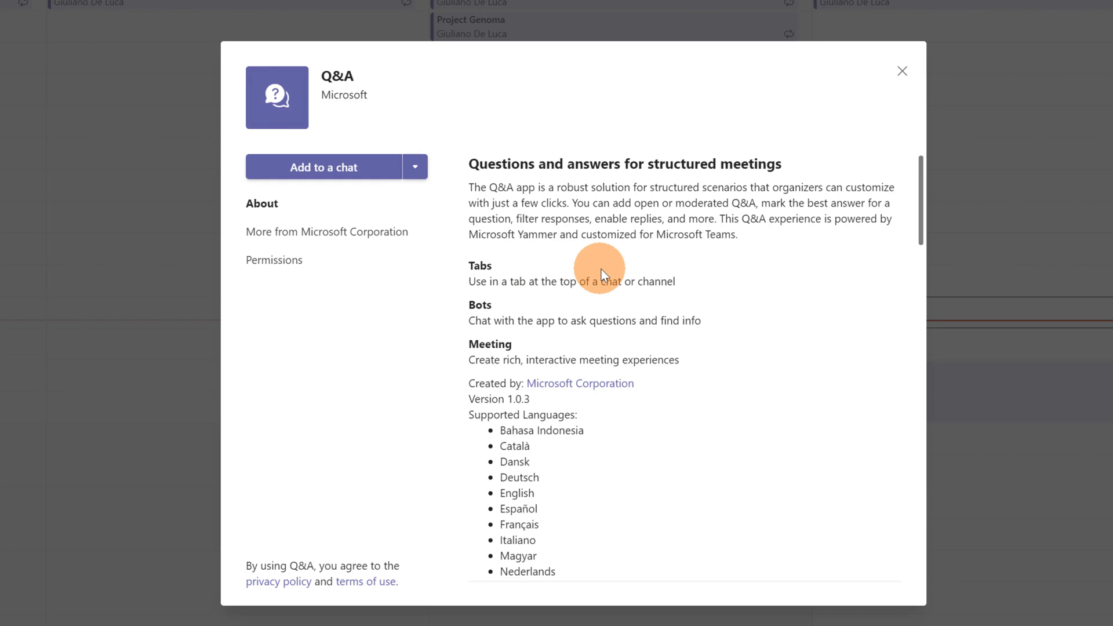
pyautogui.scroll(-2, 600, 294)
pyautogui.scroll(-2, 614, 267)
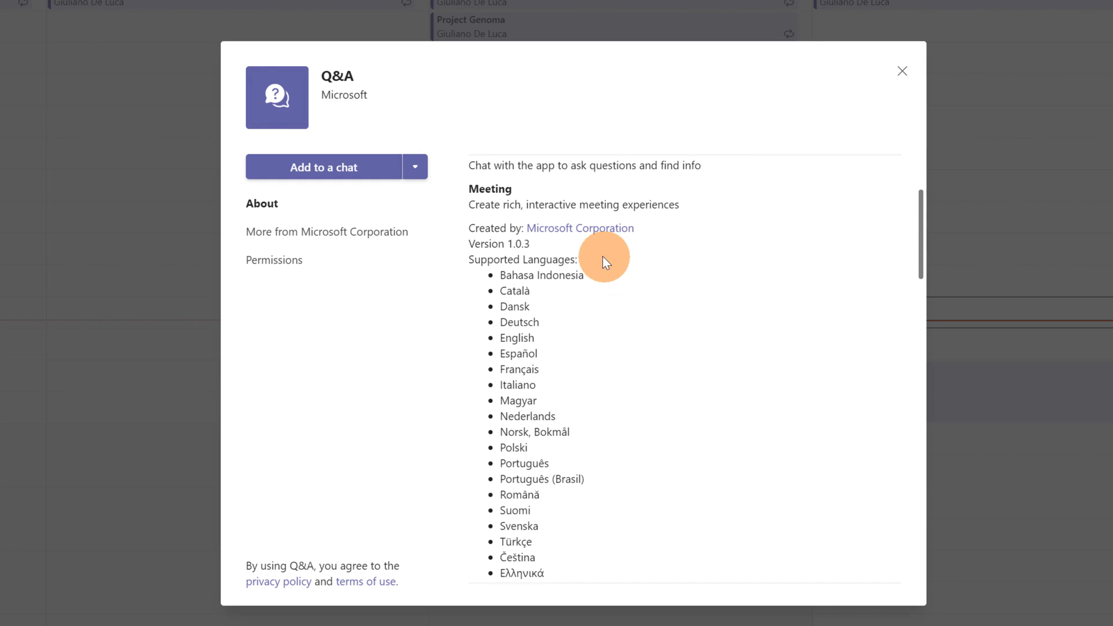
pyautogui.scroll(-7, 583, 276)
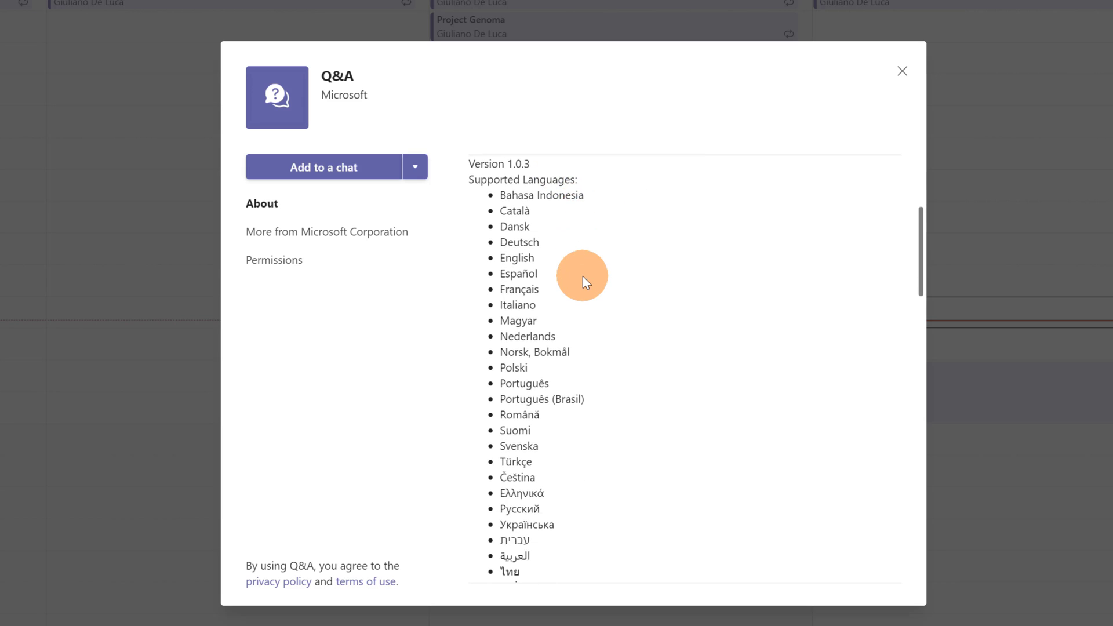
pyautogui.scroll(12, 579, 275)
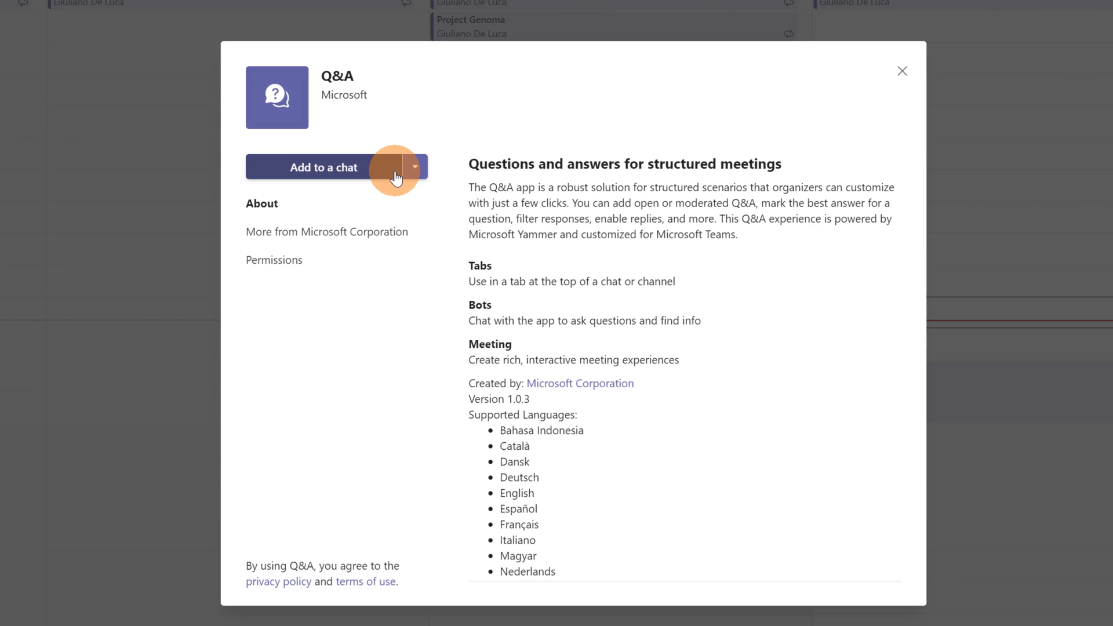
pyautogui.click(411, 171)
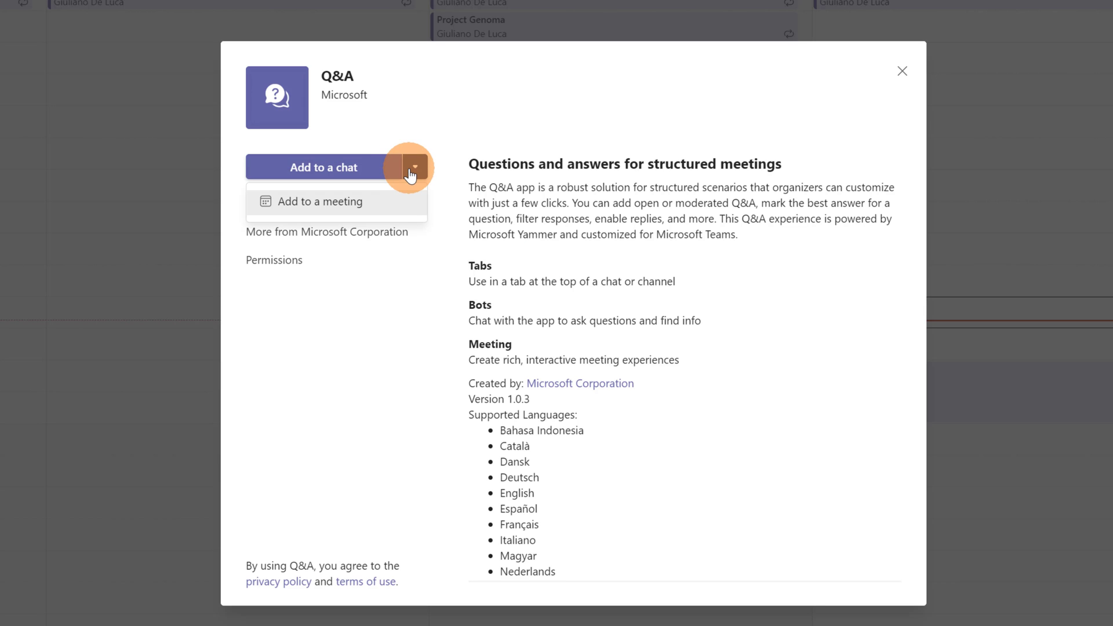
pyautogui.click(902, 76)
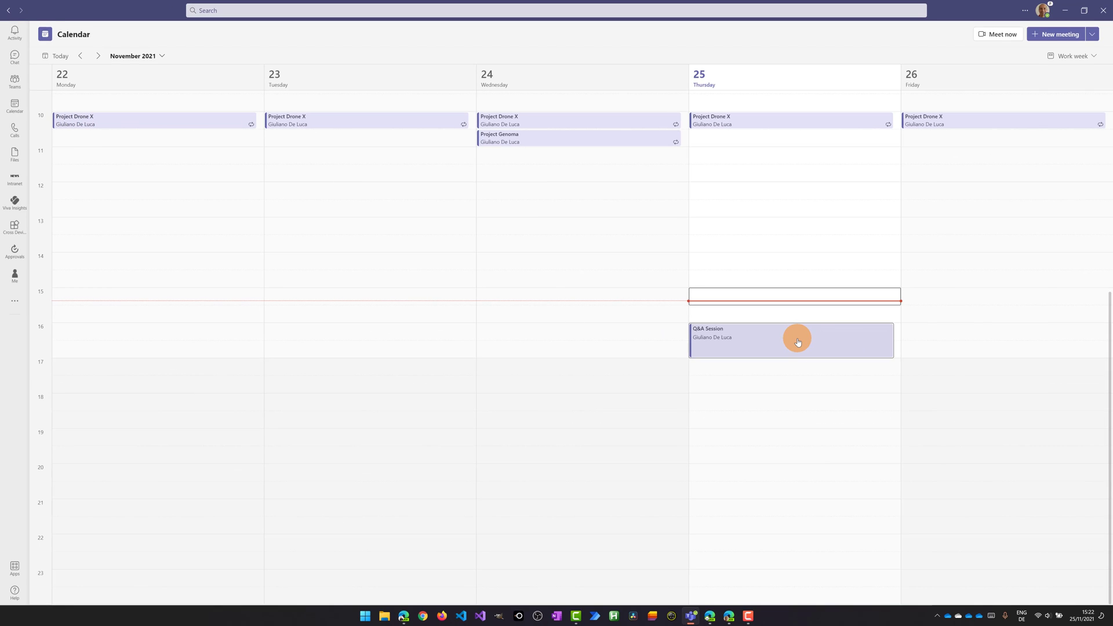
# In the Q&A Session meeting, search 'Q&A' for a new tab and select the Q&A app
pyautogui.doubleClick(798, 342)
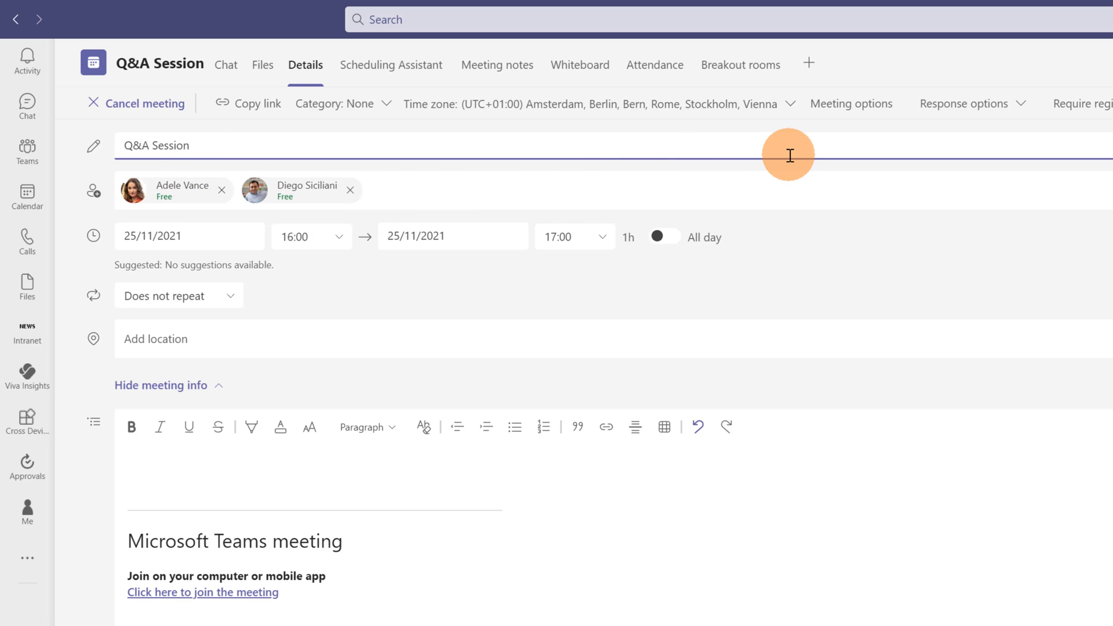
pyautogui.click(810, 65)
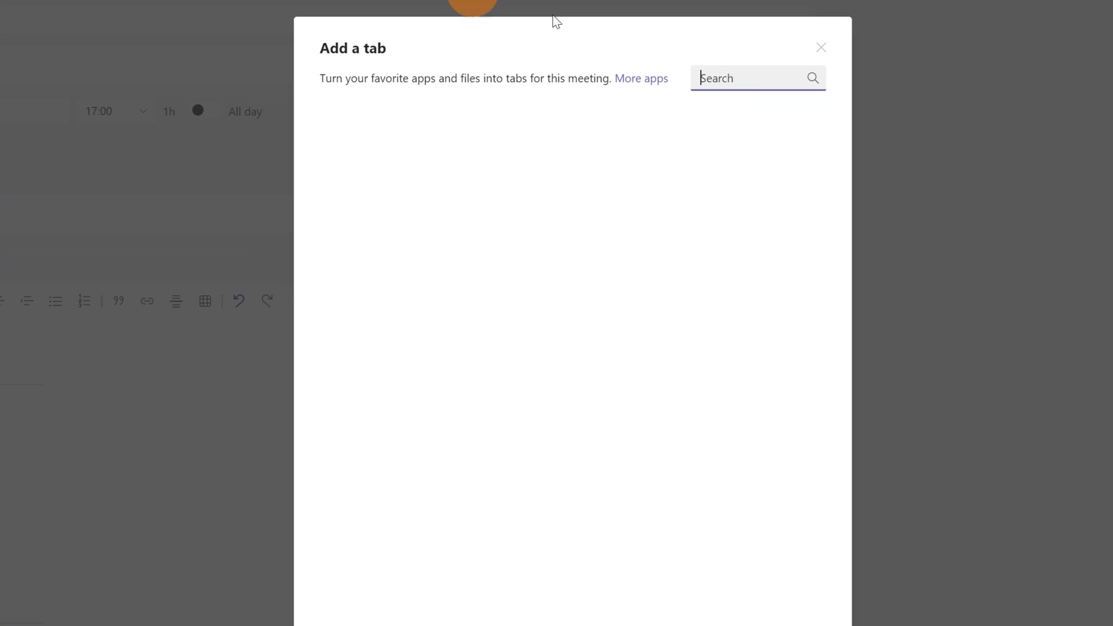
pyautogui.click(756, 65)
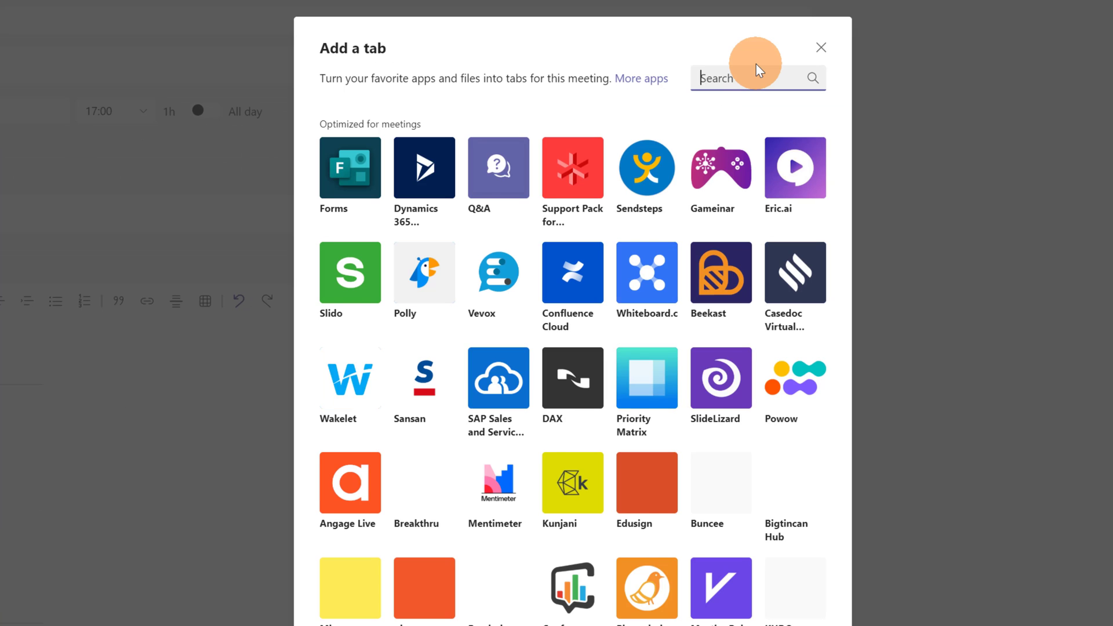
pyautogui.write('Q&A')
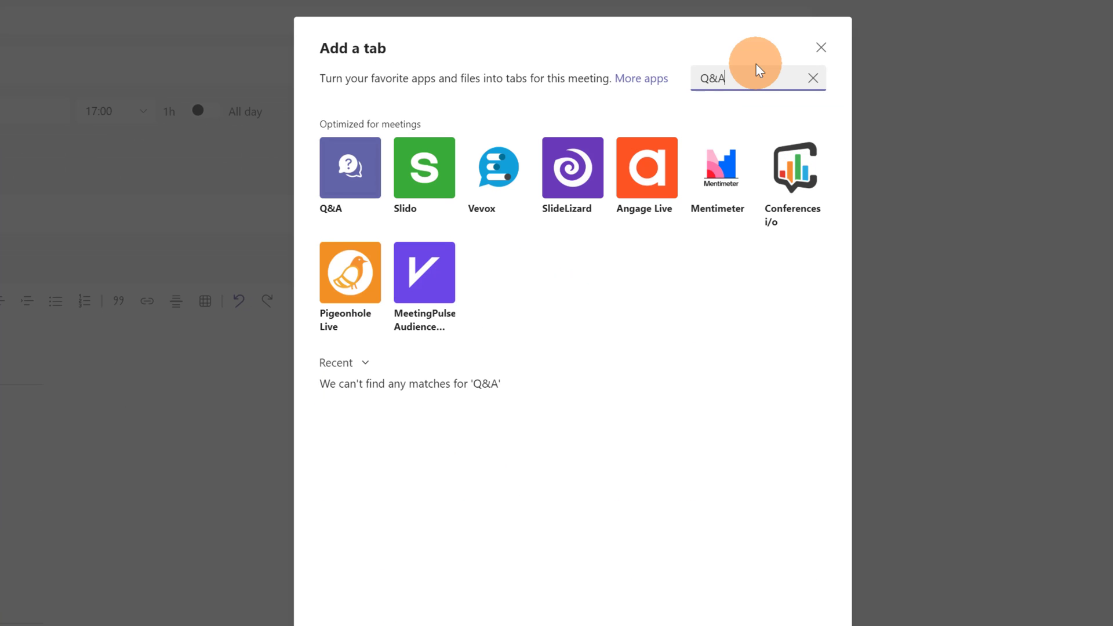
pyautogui.click(334, 184)
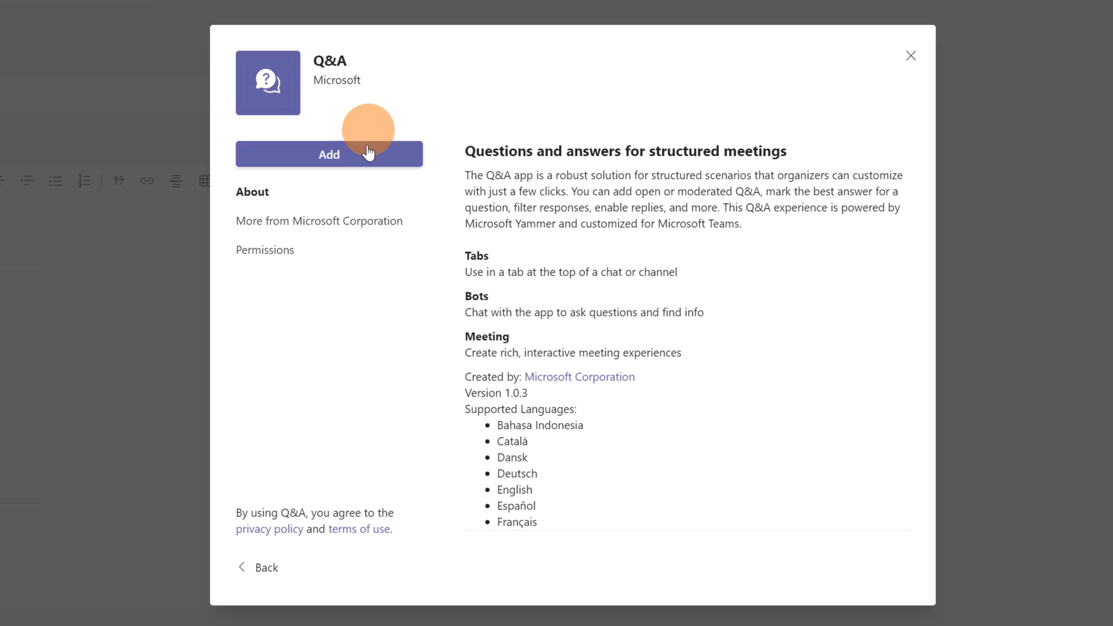
# Add the Q&A app as a meeting tab with 'Moderate attendee conversations' enabled and save
pyautogui.click(364, 160)
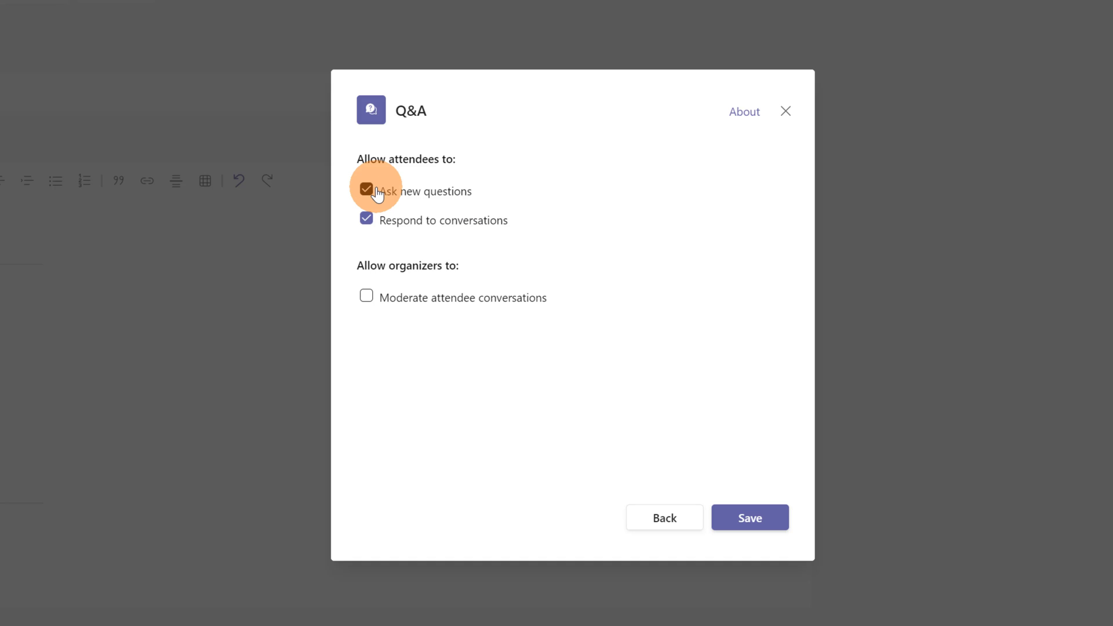
pyautogui.click(447, 300)
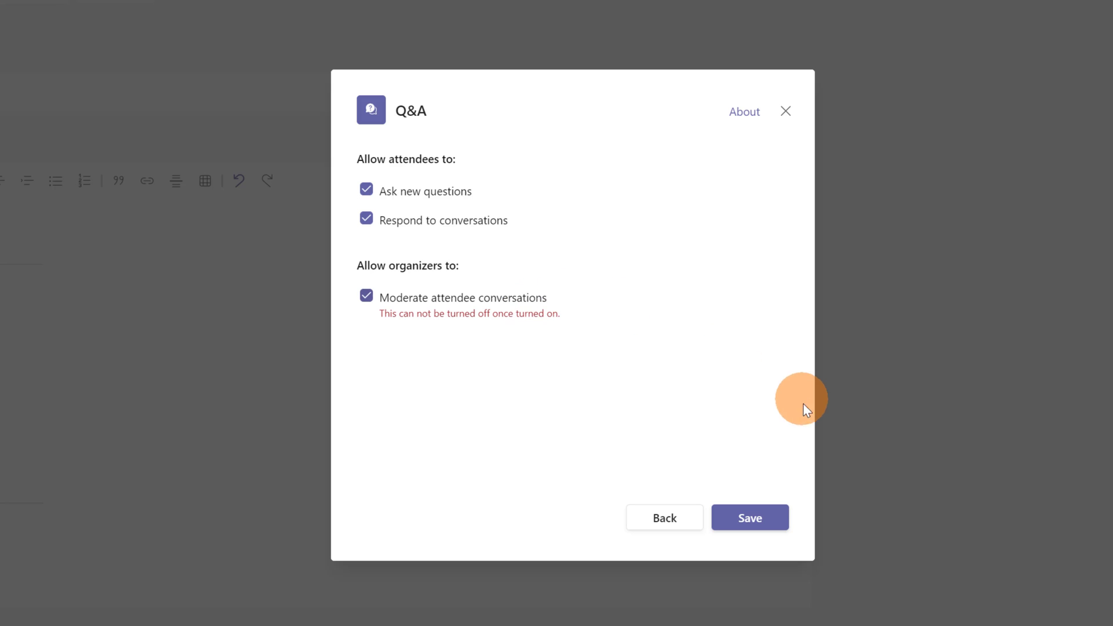
pyautogui.click(752, 521)
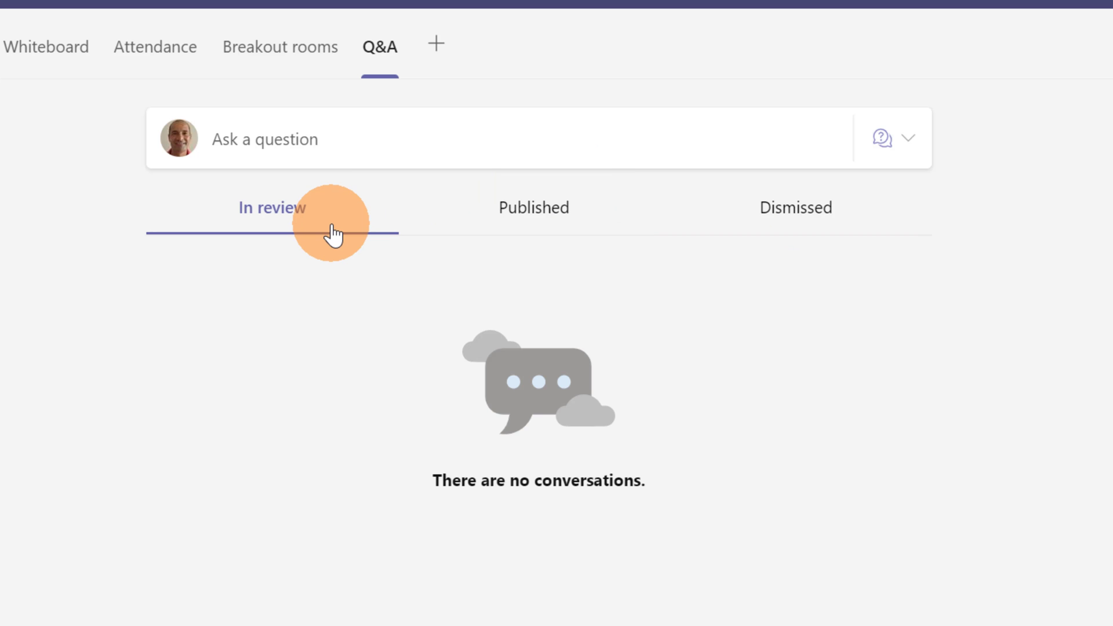
# View the Q&A tab's Published and Dismissed lists and the discussion/question type choice
pyautogui.click(548, 206)
pyautogui.click(791, 209)
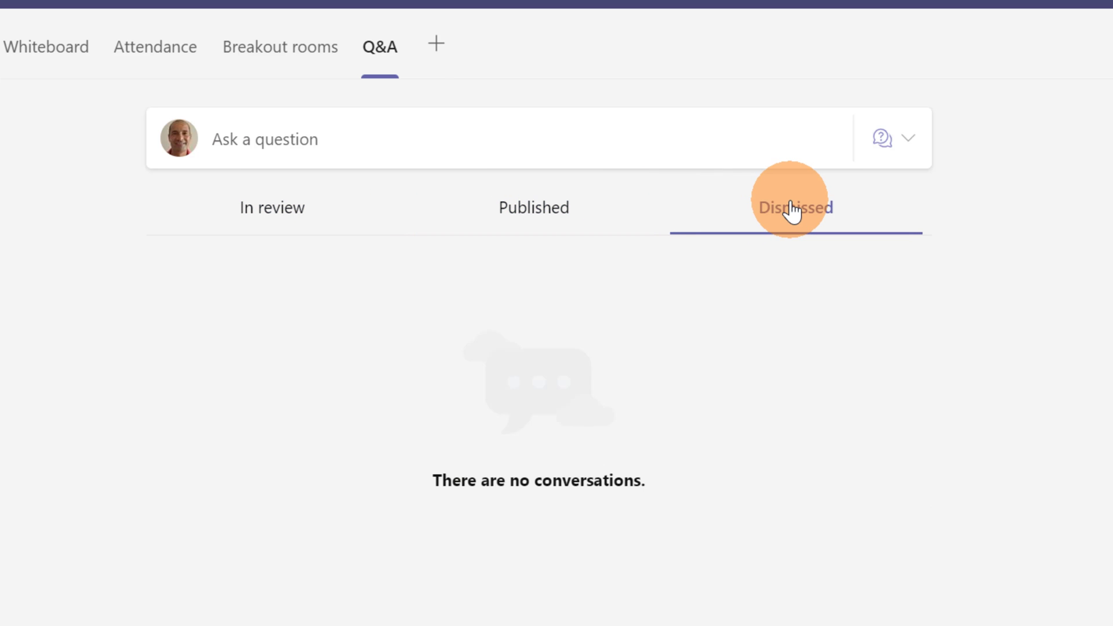
pyautogui.click(910, 142)
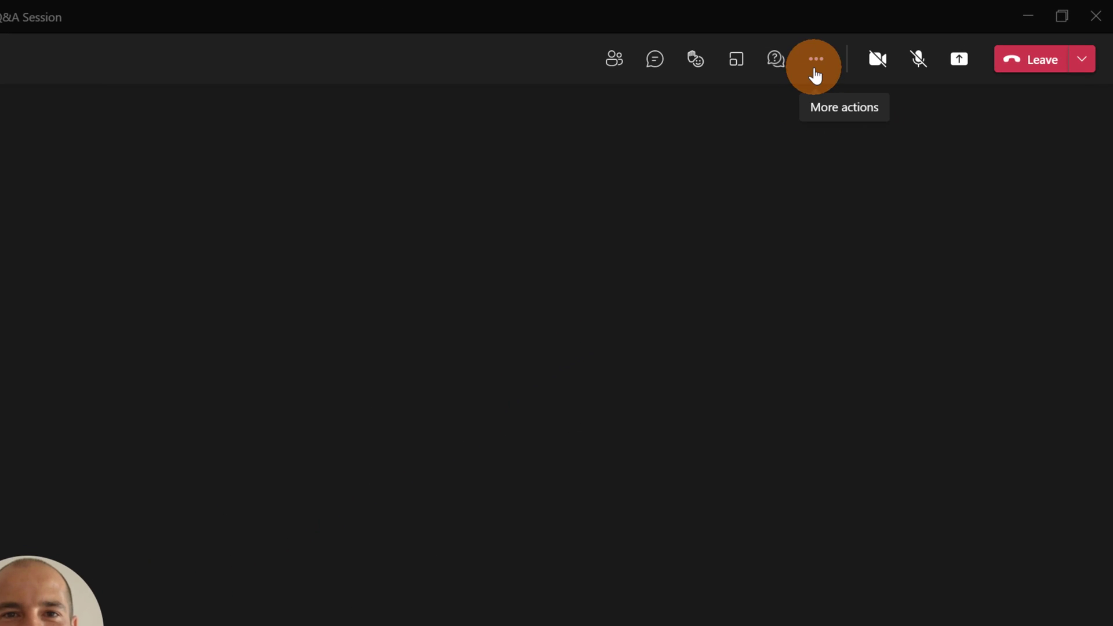
# In the call's Meeting options, keep 'Who can present?' set to 'Only me'
pyautogui.click(815, 74)
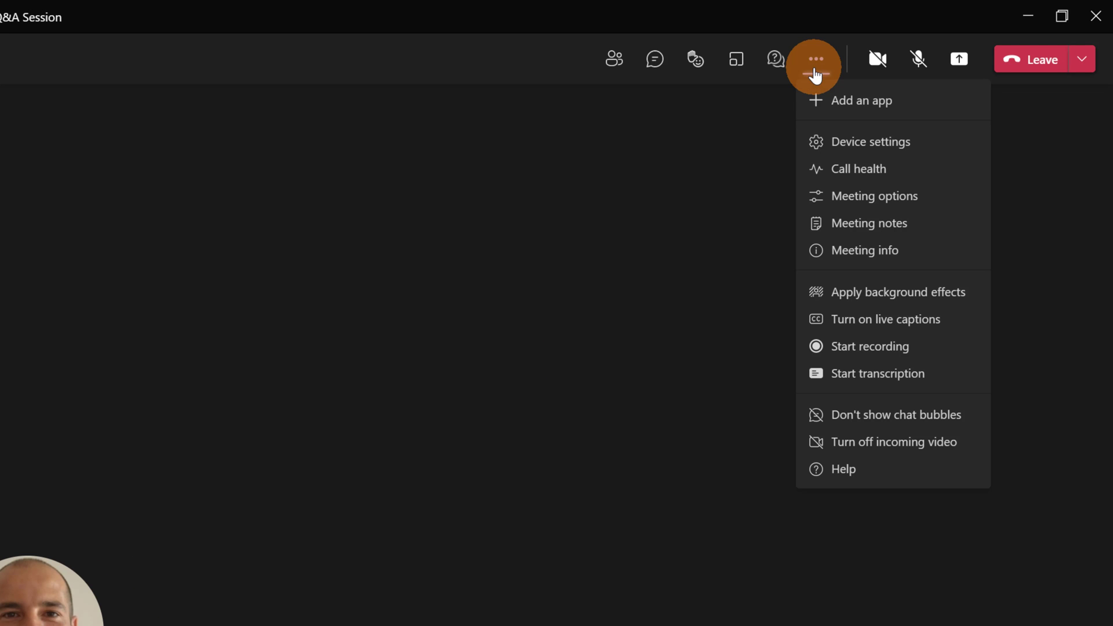
pyautogui.click(917, 203)
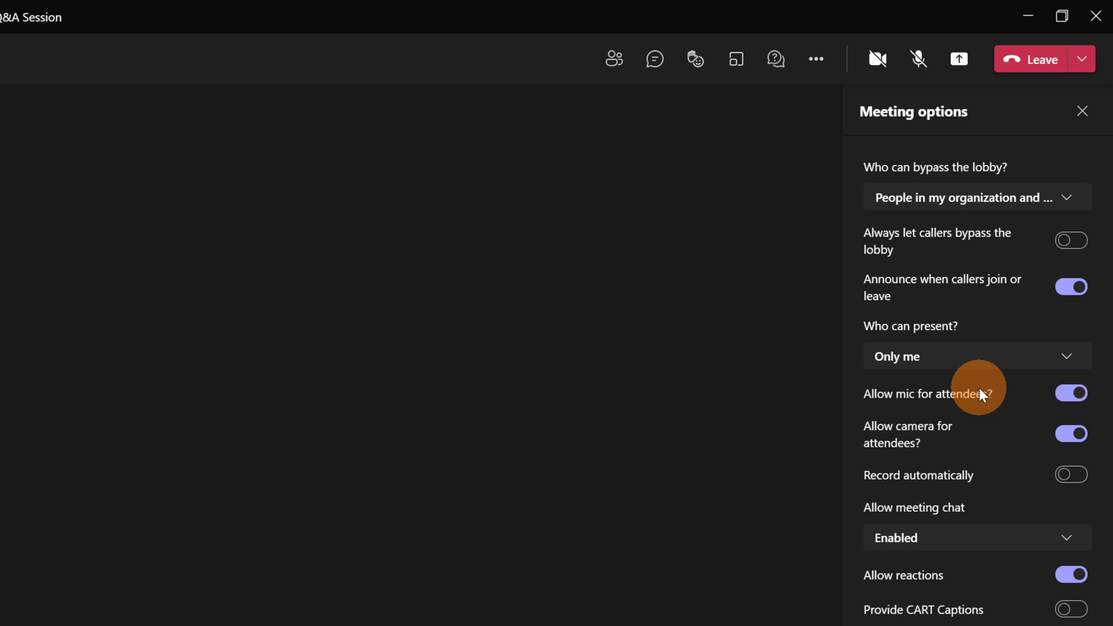
pyautogui.click(981, 370)
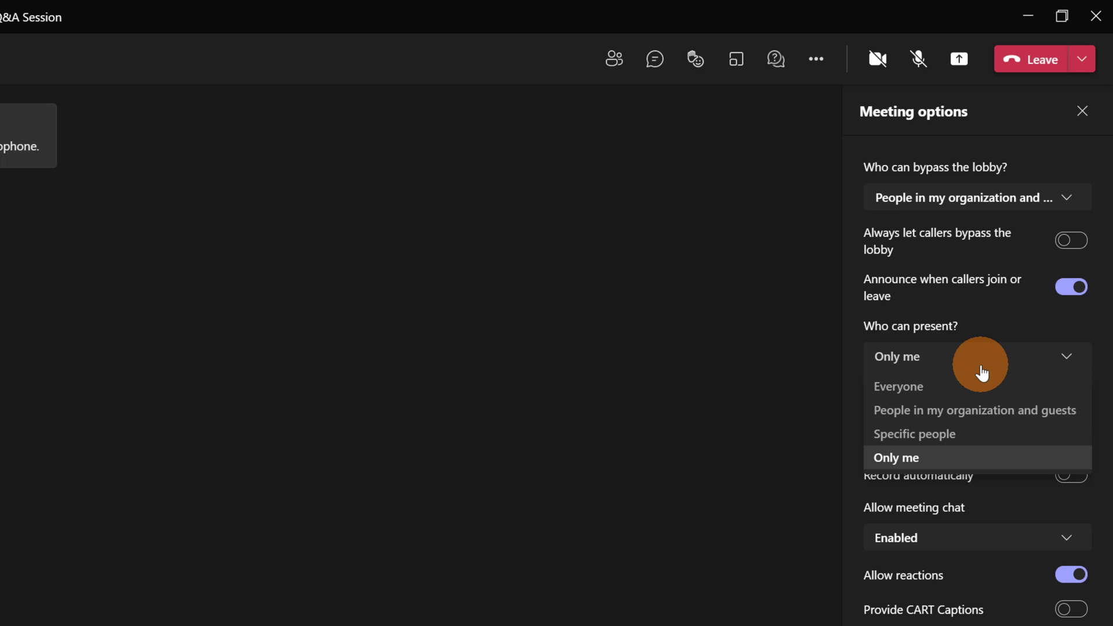
pyautogui.click(931, 464)
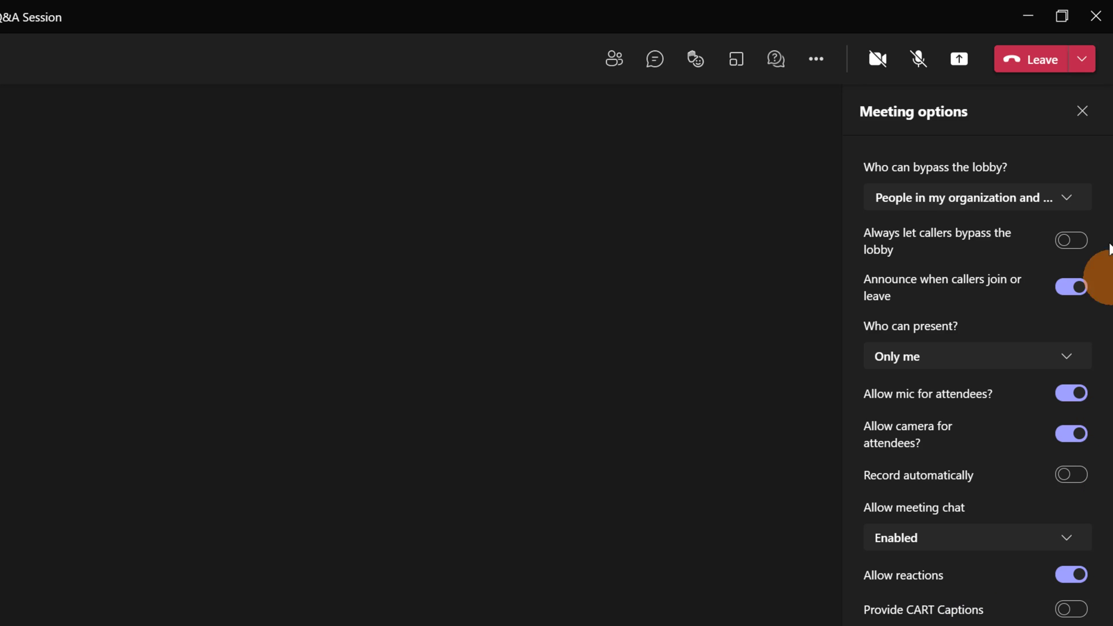
pyautogui.click(1083, 111)
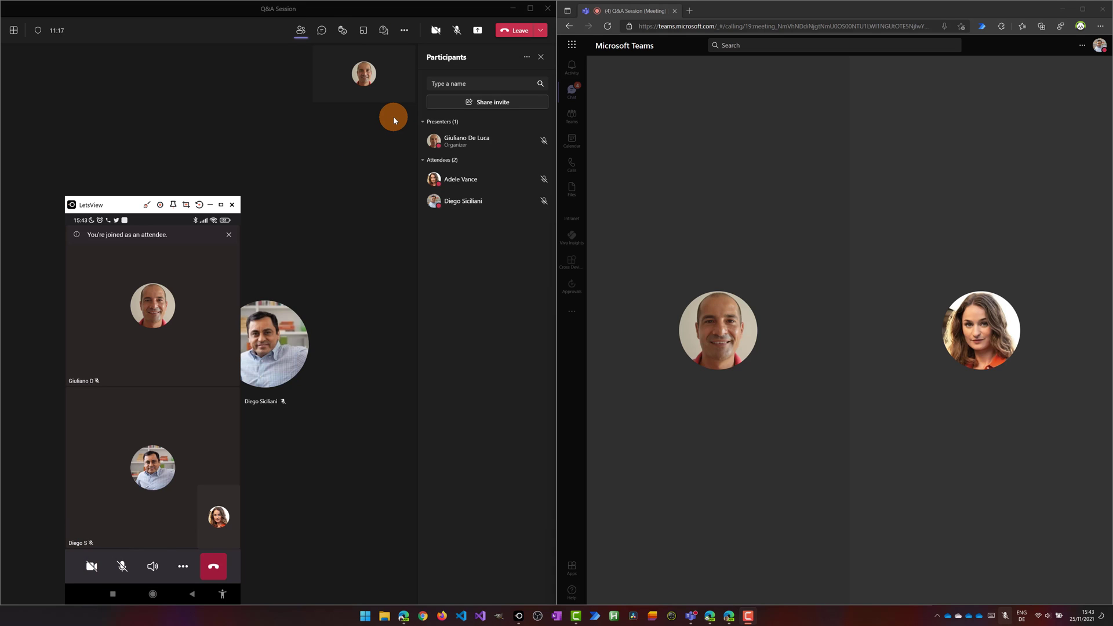
# Verify the browser session's signed-in account, then go to Chat to reach the Q&A Session chat
pyautogui.moveTo(384, 75)
pyautogui.moveTo(801, 238)
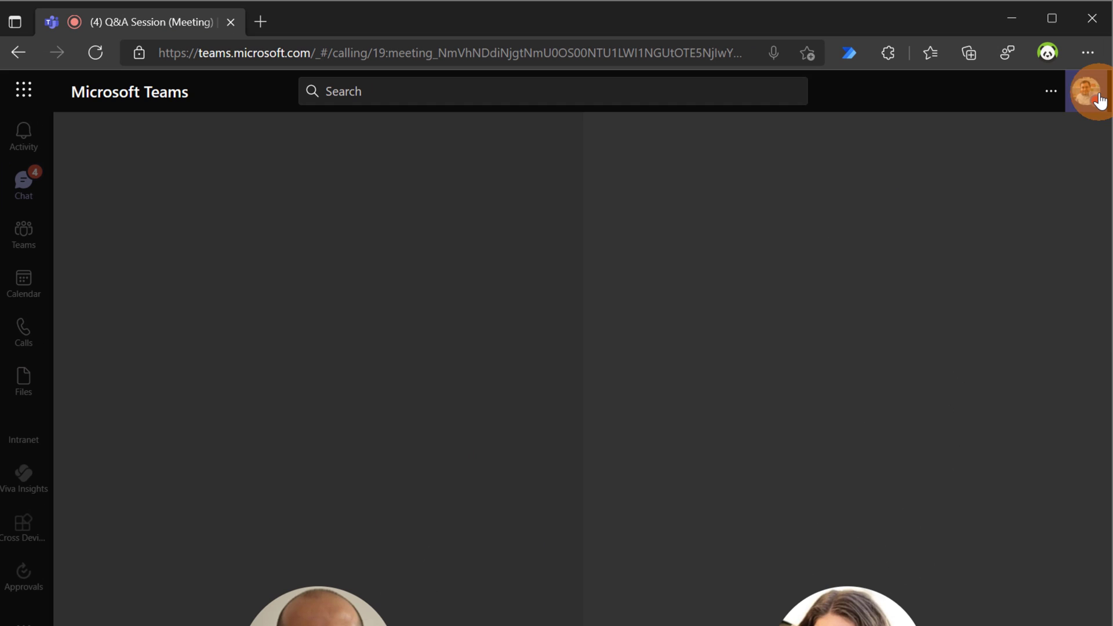
pyautogui.click(1099, 99)
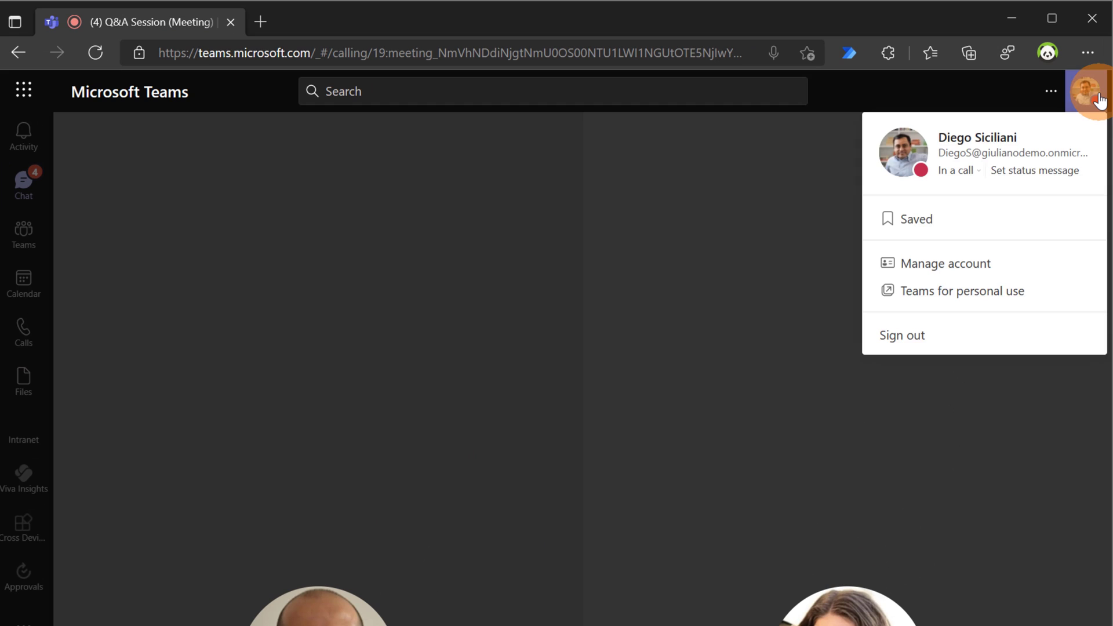
pyautogui.click(1098, 99)
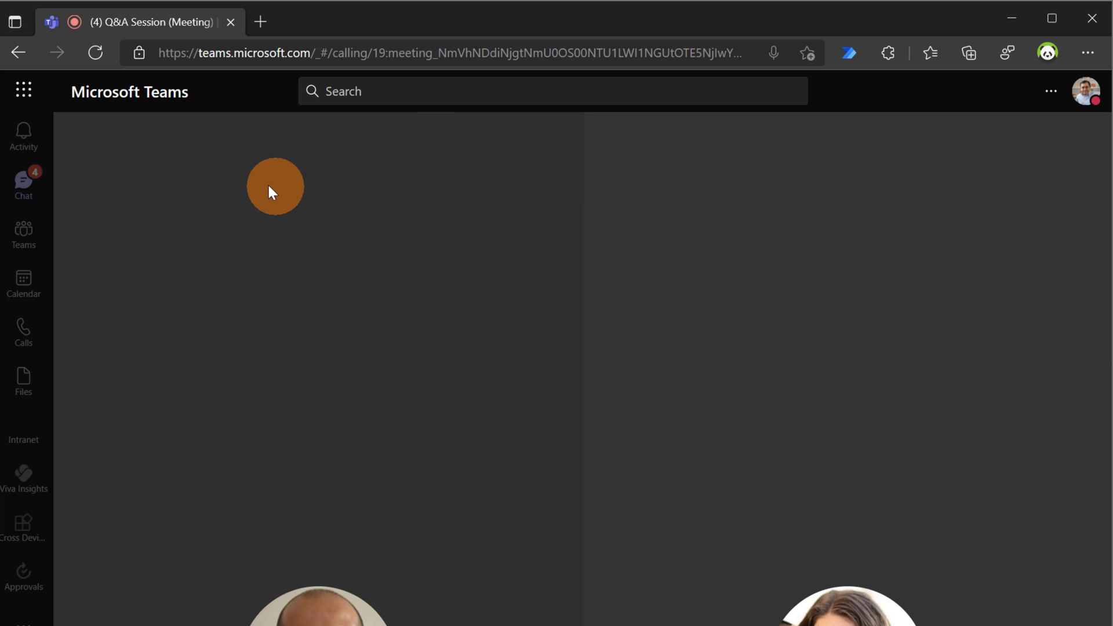
pyautogui.click(34, 194)
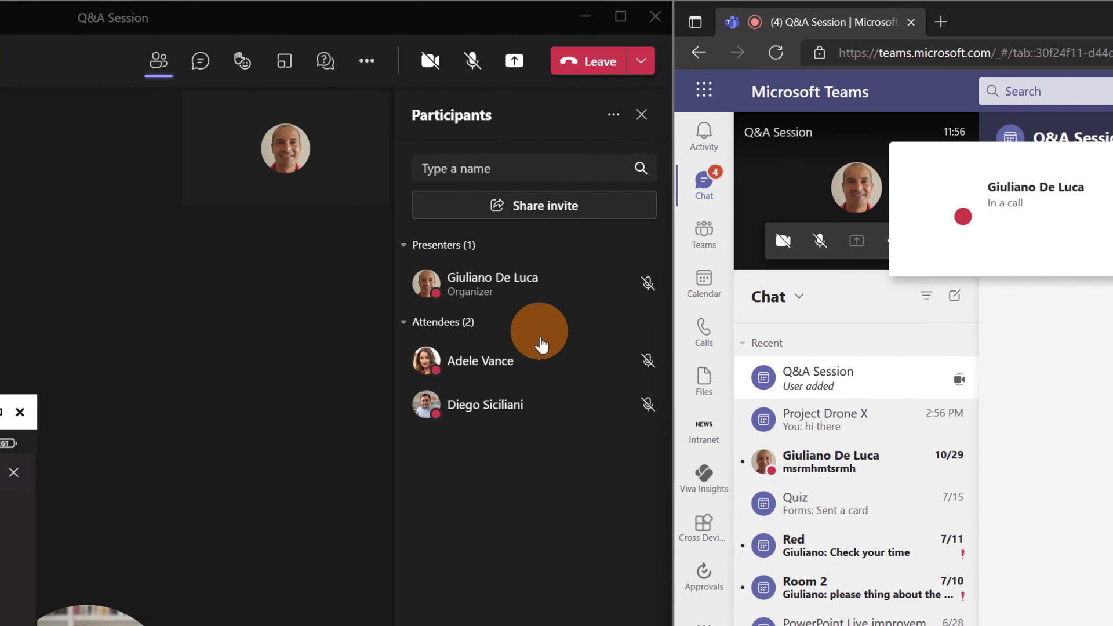
pyautogui.moveTo(595, 415)
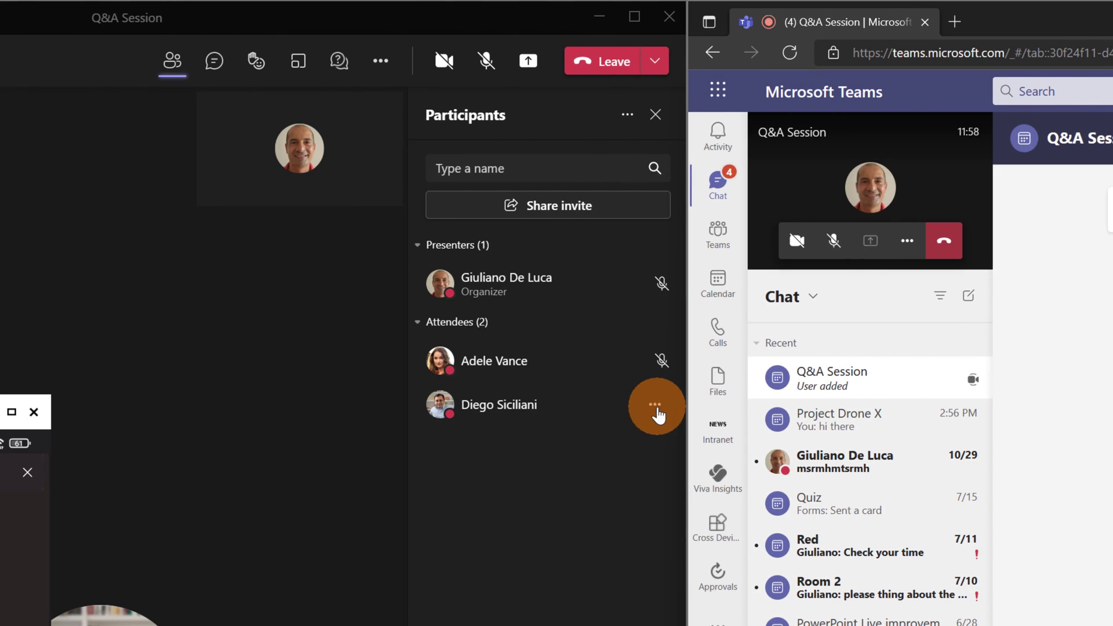
pyautogui.click(654, 406)
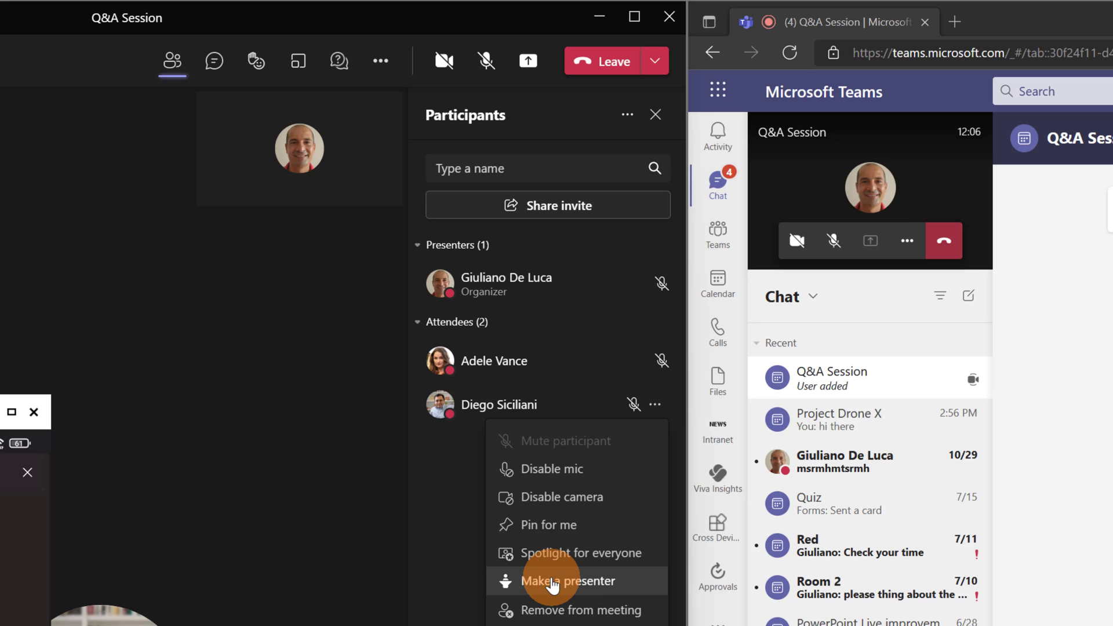
pyautogui.click(444, 462)
pyautogui.click(973, 377)
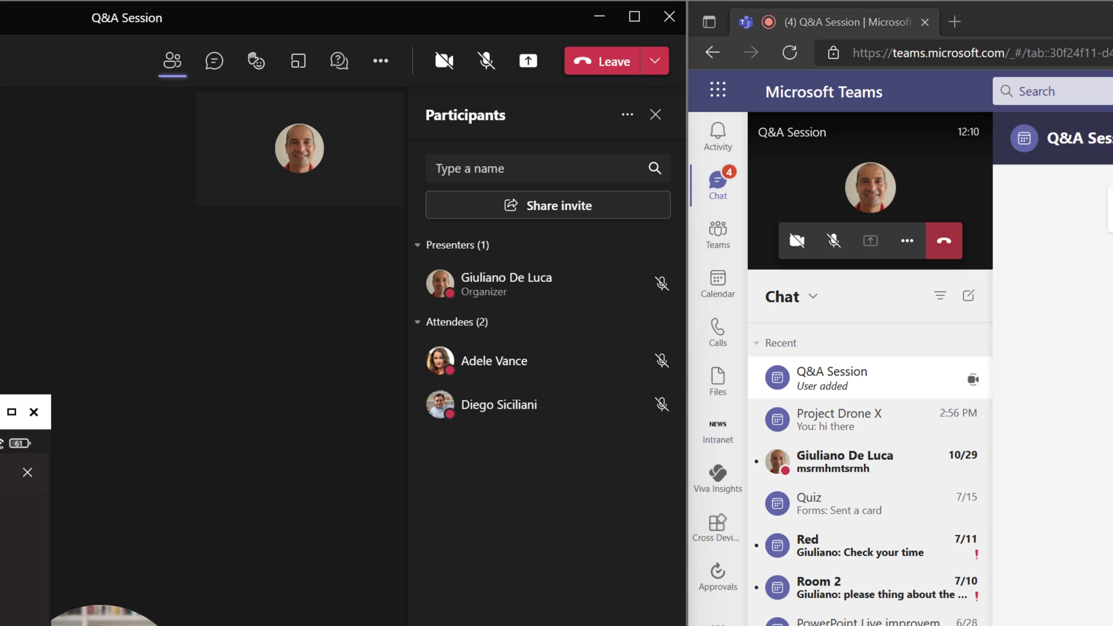